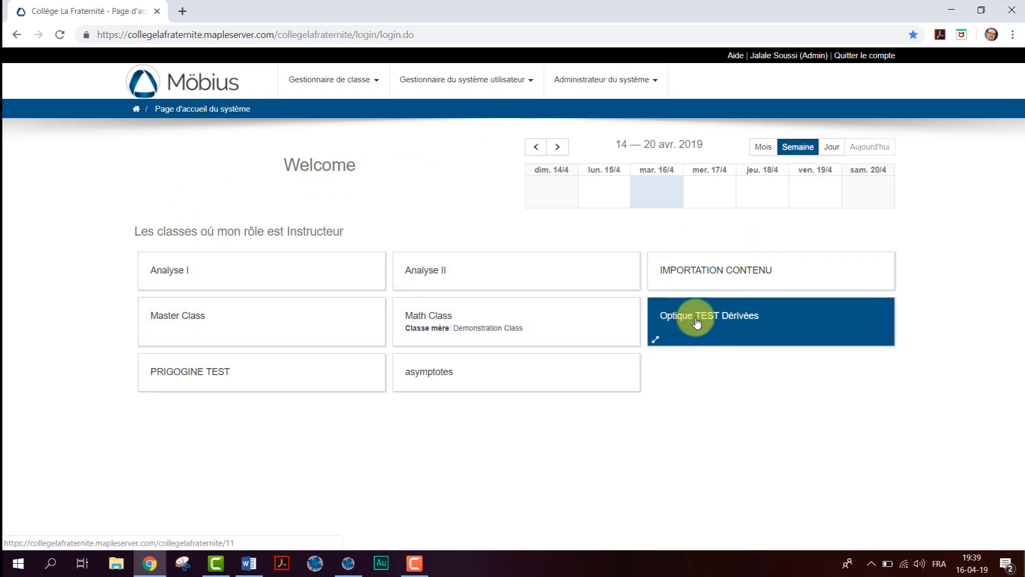
- Add a new class named Test1 and return to the system home page
{"action": "left_click", "coordinate": [379, 84]}
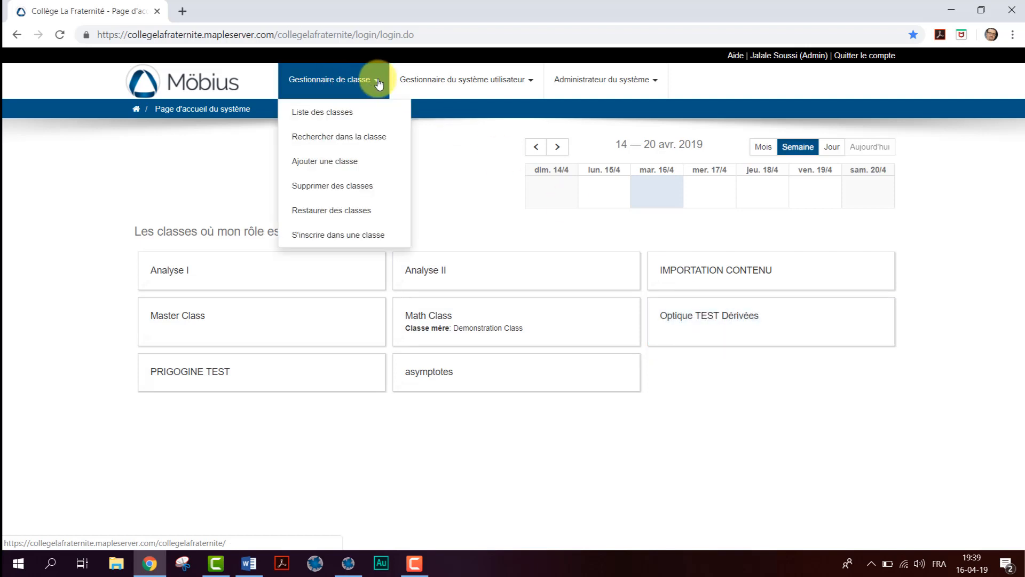
{"action": "left_click", "coordinate": [337, 168]}
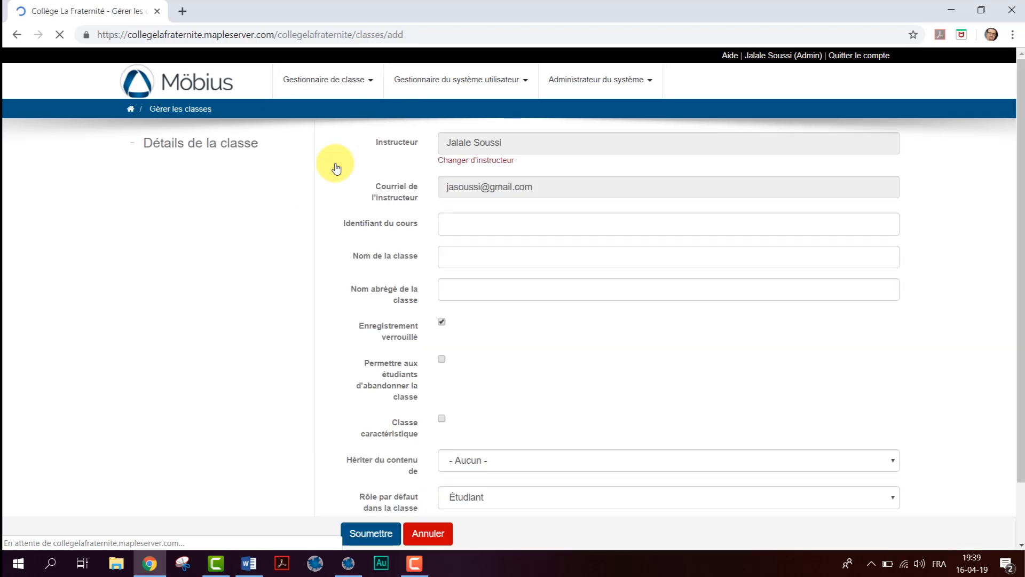
{"action": "left_click", "coordinate": [479, 226]}
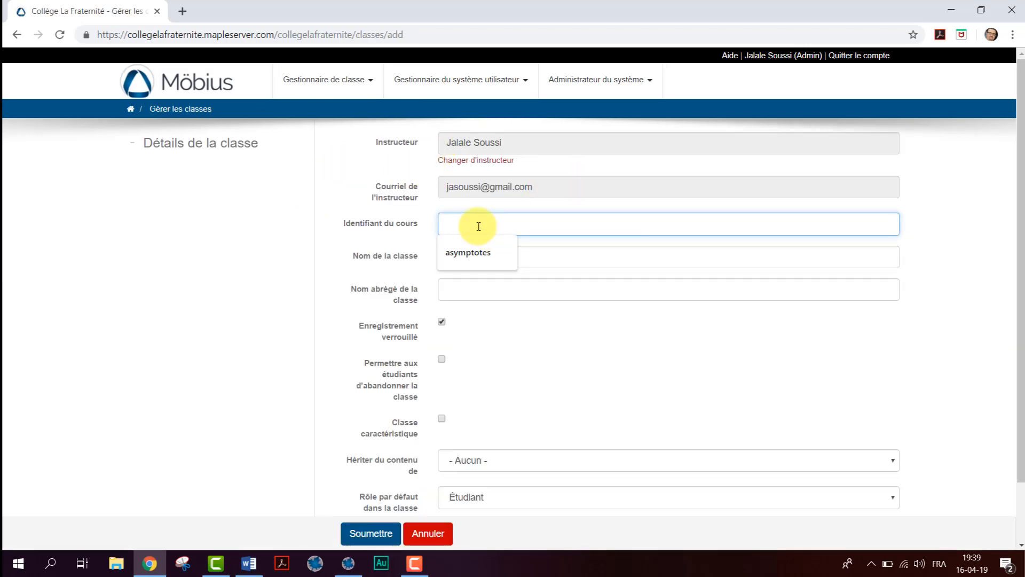
{"action": "type", "text": "TE"}
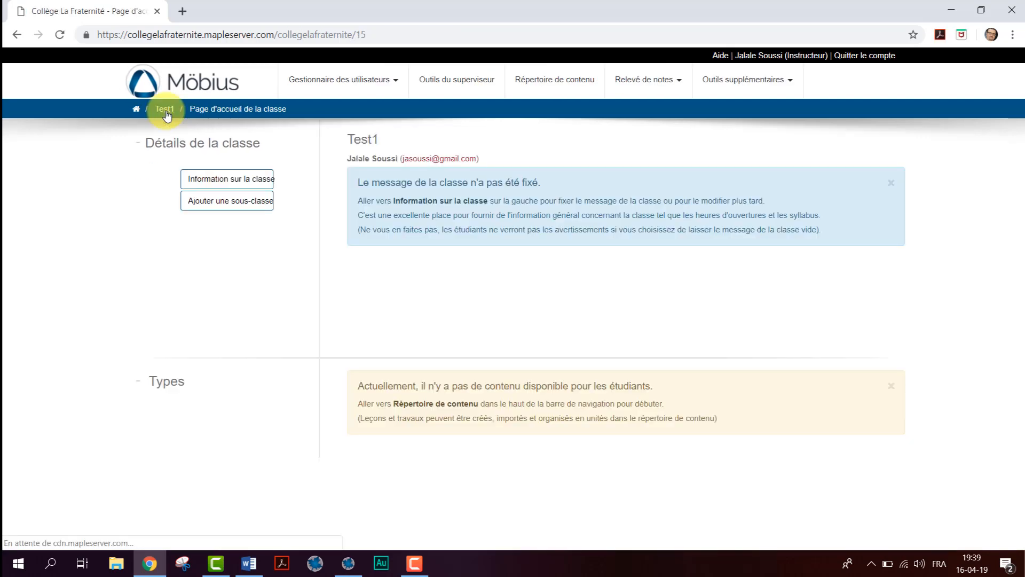
{"action": "left_click", "coordinate": [138, 110]}
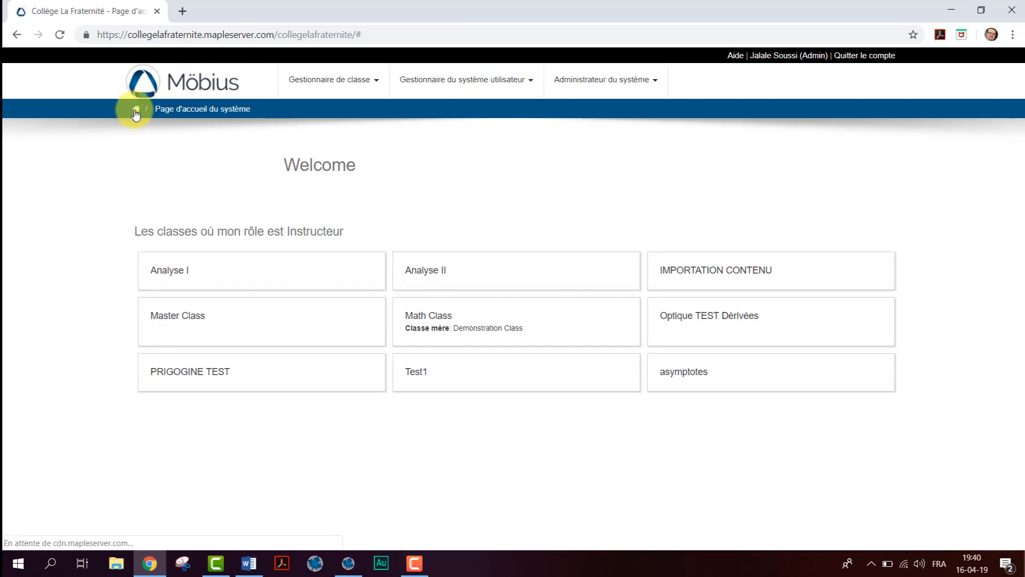
- Open the Test1 class's content repository and start a new Question/Texte item among its questions
{"action": "left_click", "coordinate": [417, 375]}
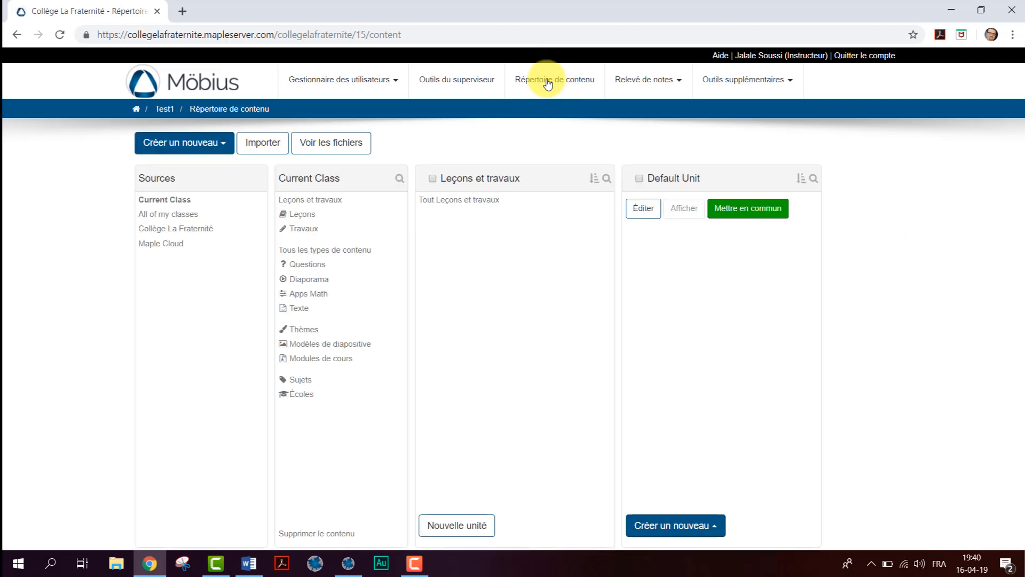
{"action": "left_click", "coordinate": [314, 268]}
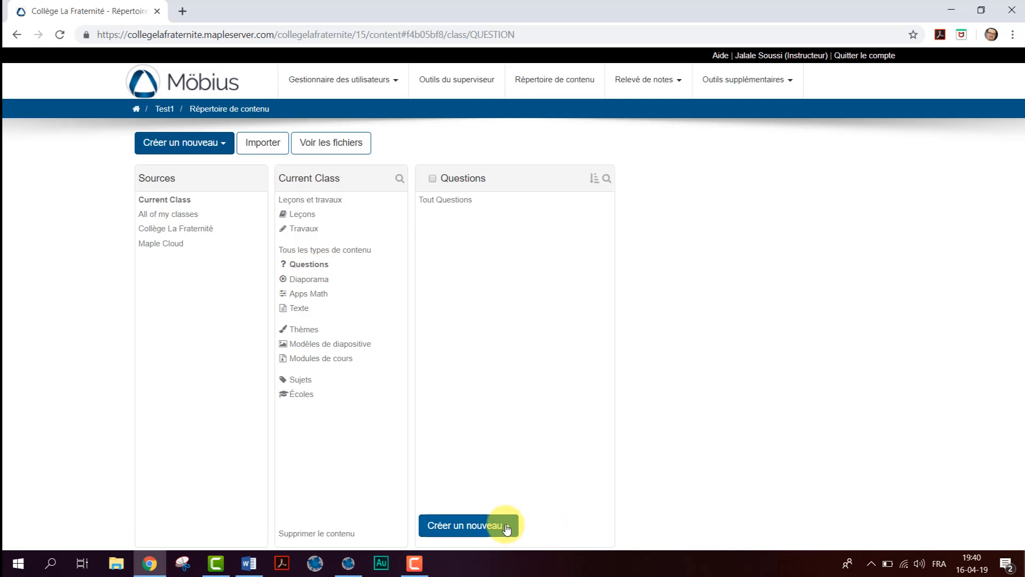
{"action": "left_click", "coordinate": [507, 529]}
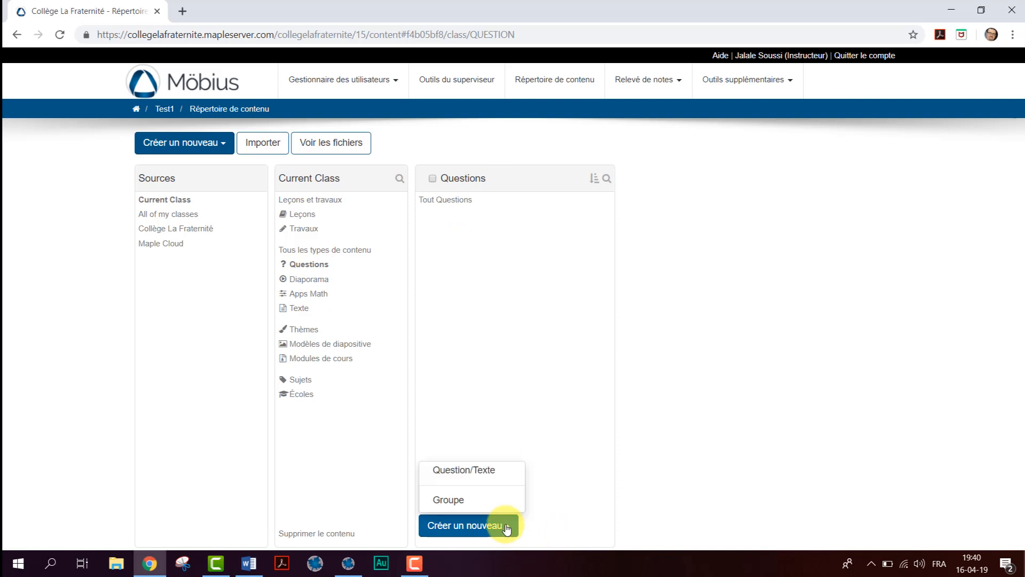
{"action": "left_click", "coordinate": [464, 470]}
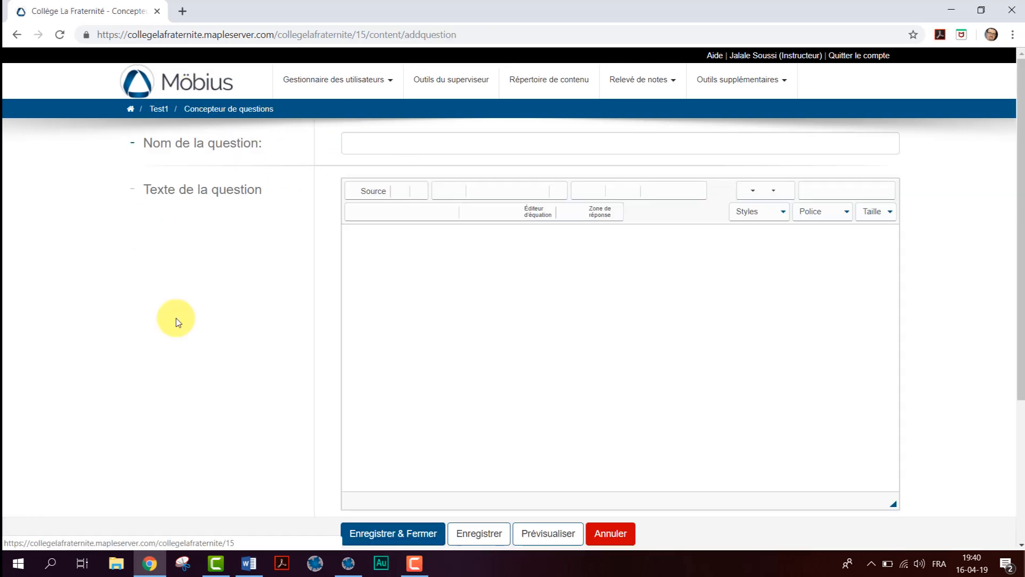
- Name it "Question points critiques" and enter the prompt "Déterminer les points critiques de la foncion f définie par" followed by f(x) = 2 sin(x) + cos(2x)
{"action": "left_click", "coordinate": [363, 144]}
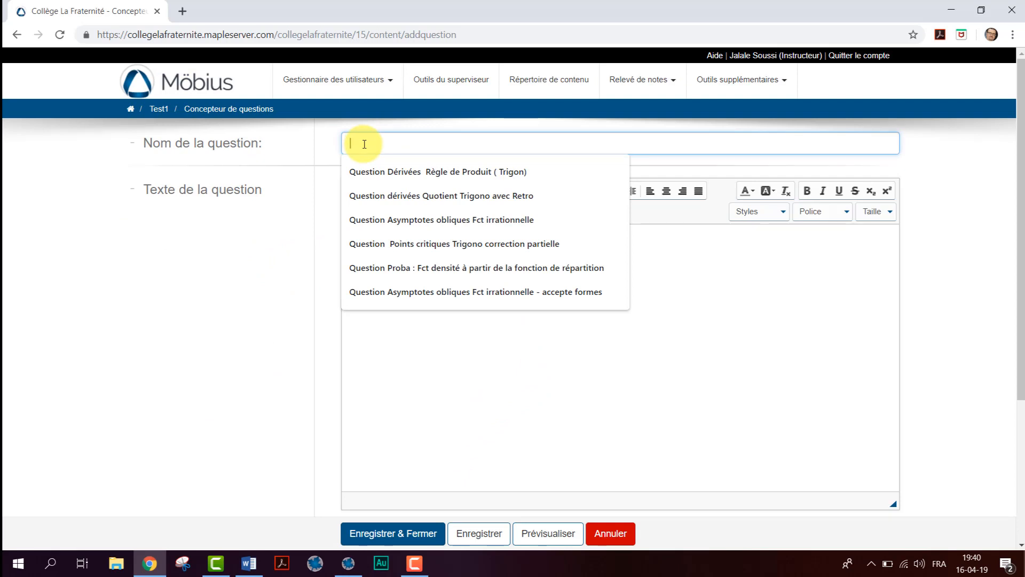
{"action": "type", "text": "Question points critiques"}
{"action": "left_click", "coordinate": [382, 245]}
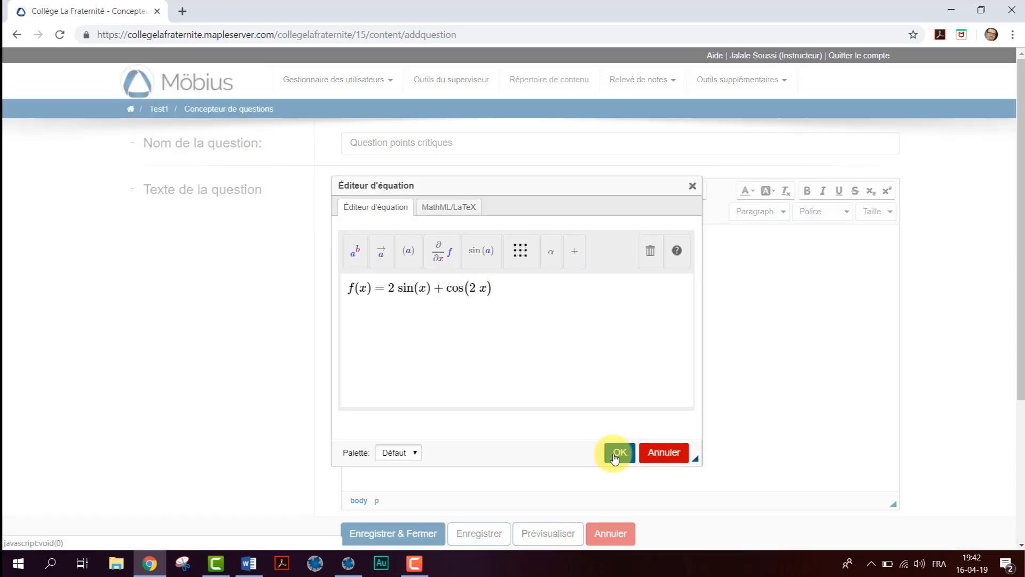
{"action": "left_click", "coordinate": [614, 452]}
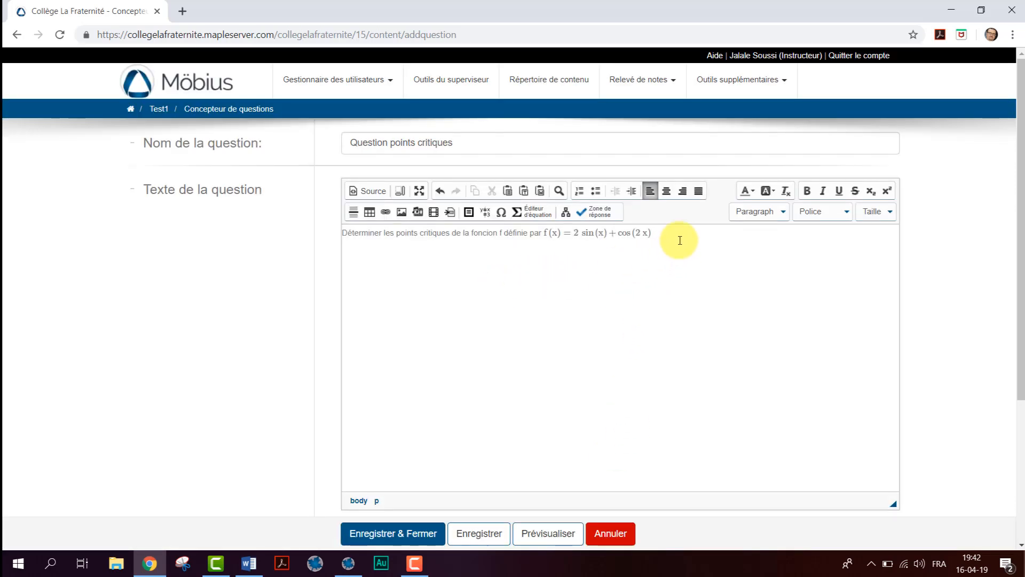
- Insert a response area after the equation, choosing the type Correction par Maple and entering $sol as the answer
{"action": "left_click", "coordinate": [654, 235]}
{"action": "left_click", "coordinate": [590, 213]}
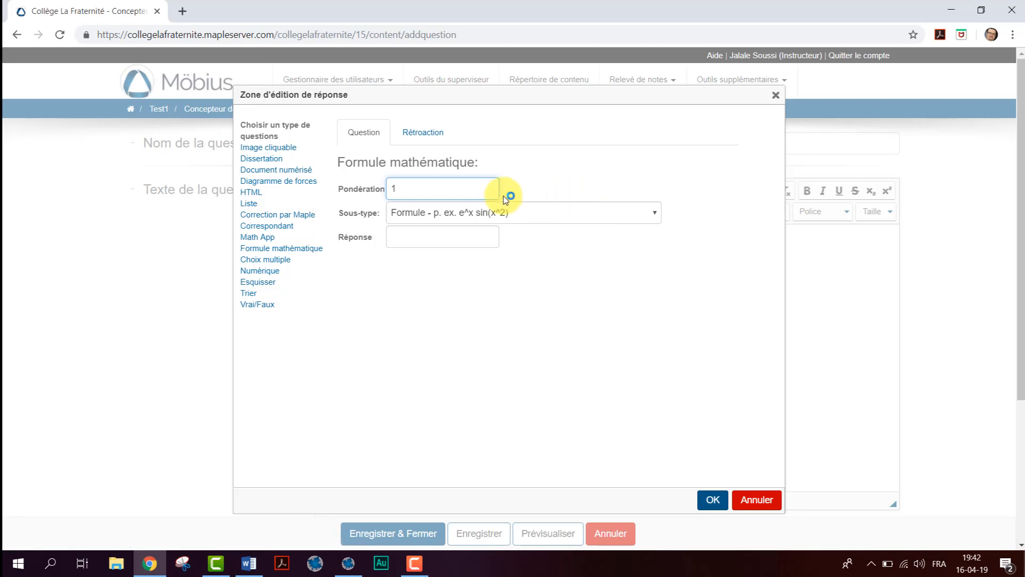
{"action": "left_click", "coordinate": [277, 214]}
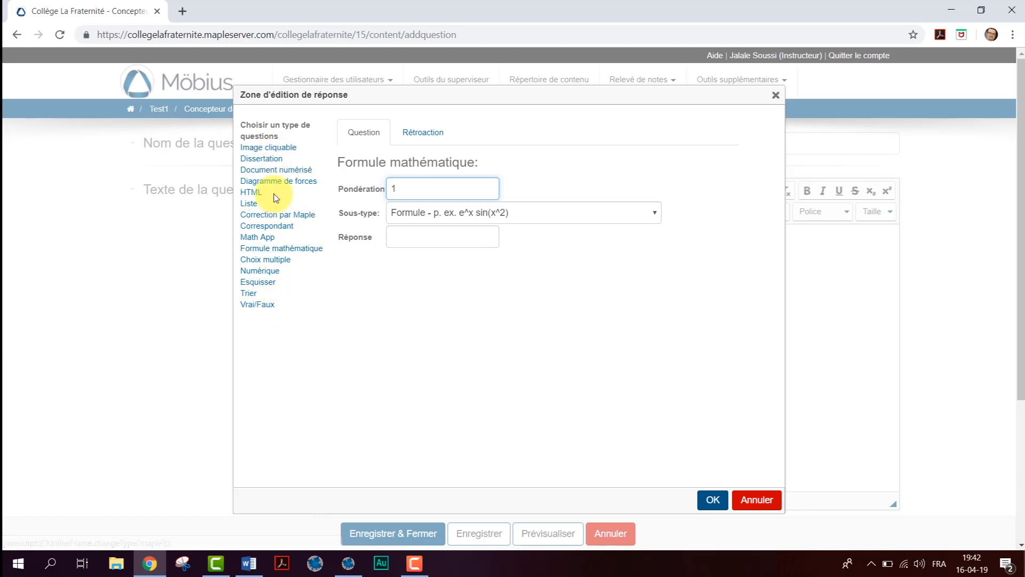
{"action": "left_click", "coordinate": [275, 216]}
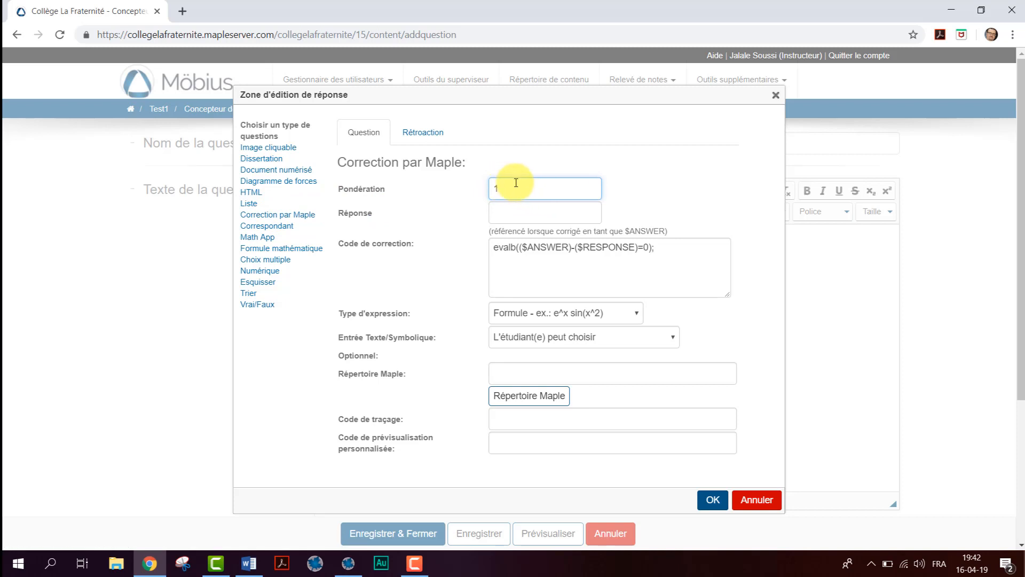
{"action": "left_click", "coordinate": [505, 215]}
{"action": "left_click", "coordinate": [505, 241]}
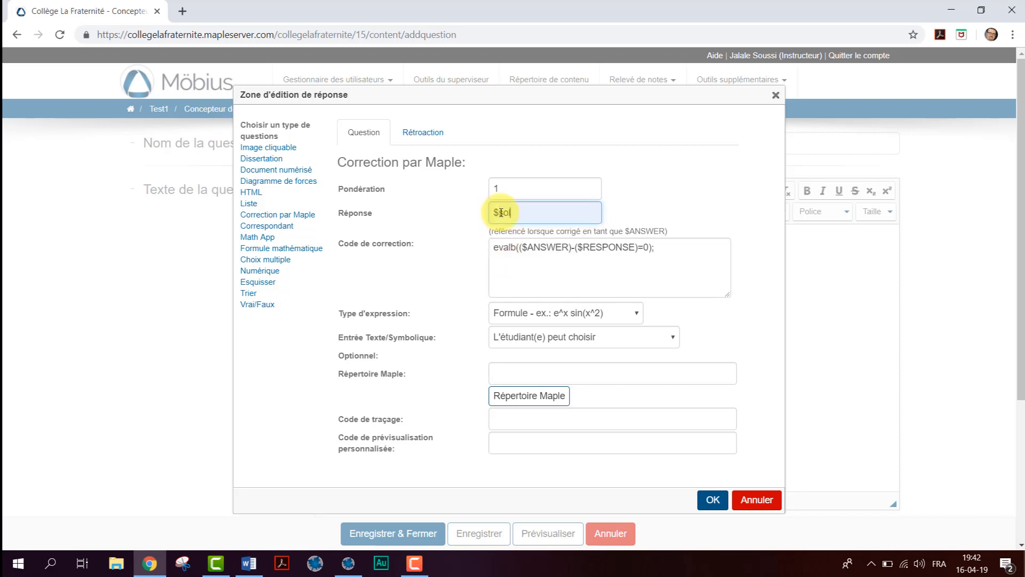
- Replace the default grading code with the copied Maple code that begins "if whattype($RESPONSE) in [`*`, exprseq] then"
{"action": "triple_click", "coordinate": [602, 247]}
{"action": "right_click", "coordinate": [602, 249]}
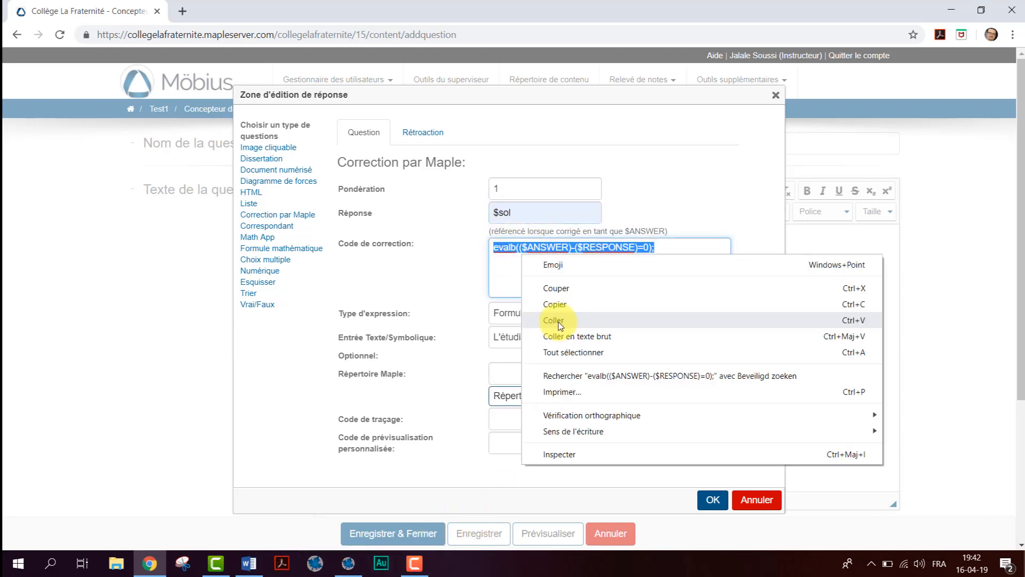
{"action": "left_click", "coordinate": [614, 321]}
{"action": "scroll", "coordinate": [680, 279], "scroll_direction": "up", "scroll_amount": 5}
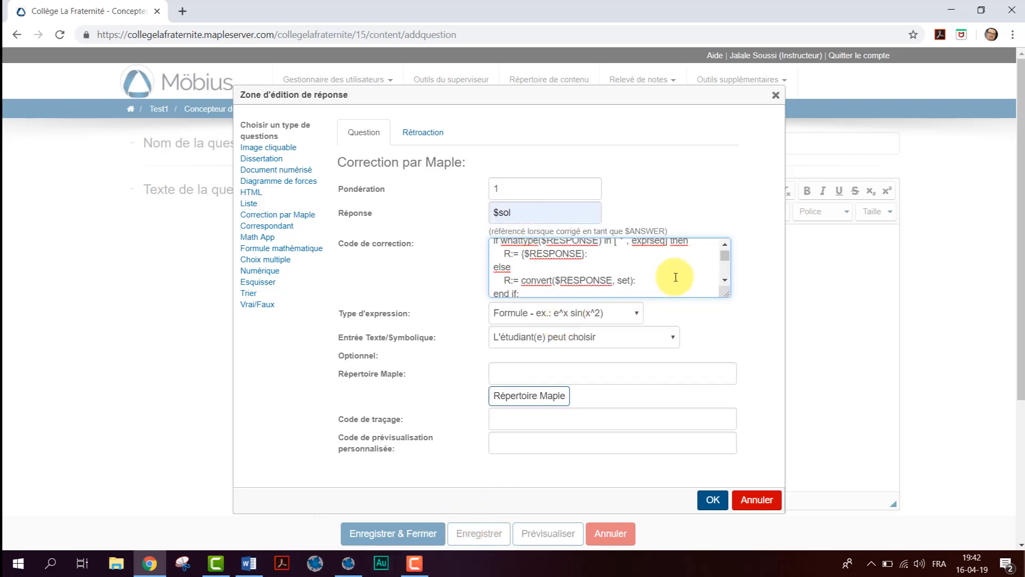
- Set the expression type to Syntaxe Maple and the entry mode to Entrée sous forme de symbole seulement, and accept the response area
{"action": "left_click", "coordinate": [637, 314]}
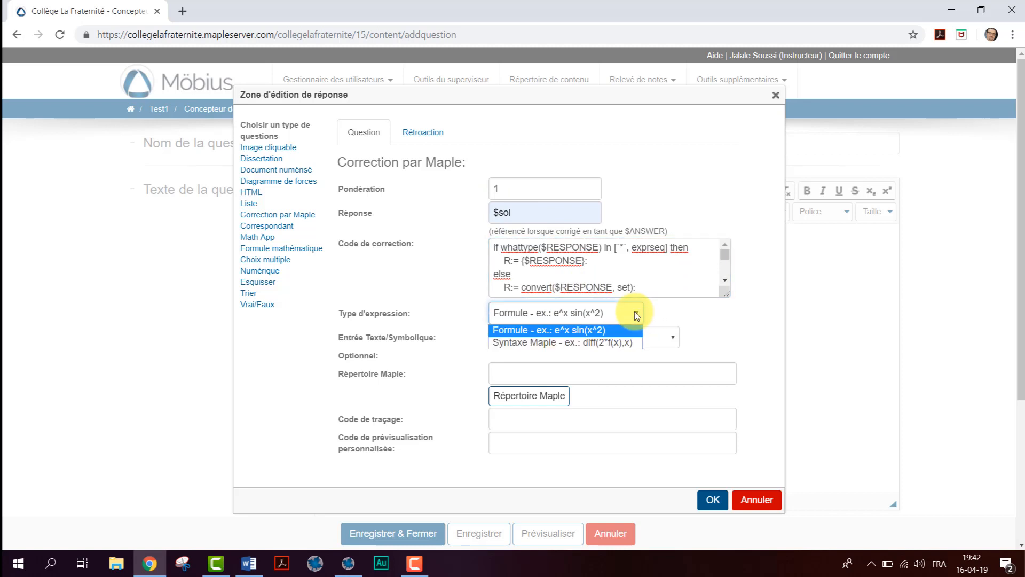
{"action": "left_click", "coordinate": [618, 342]}
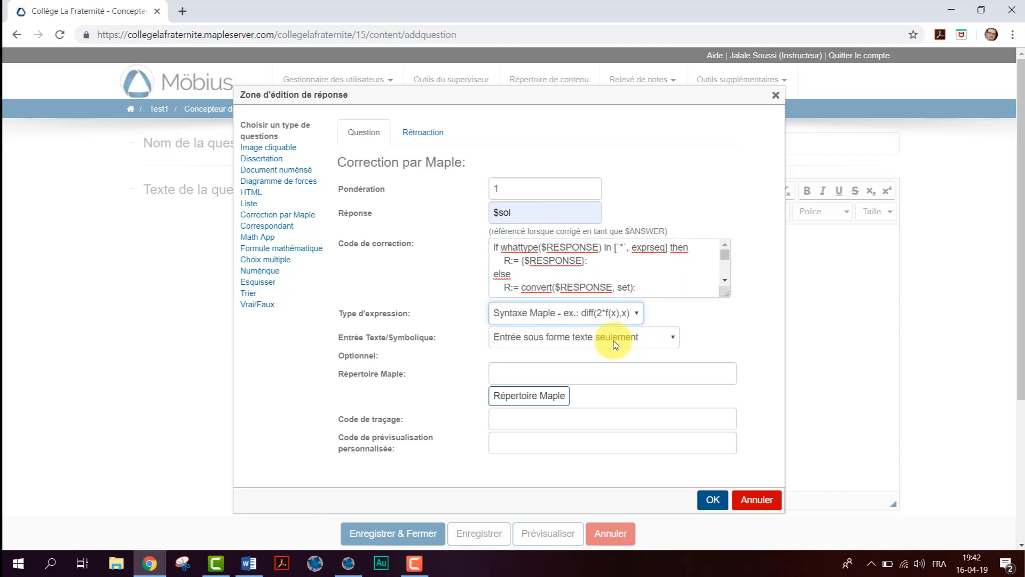
{"action": "left_click", "coordinate": [674, 341]}
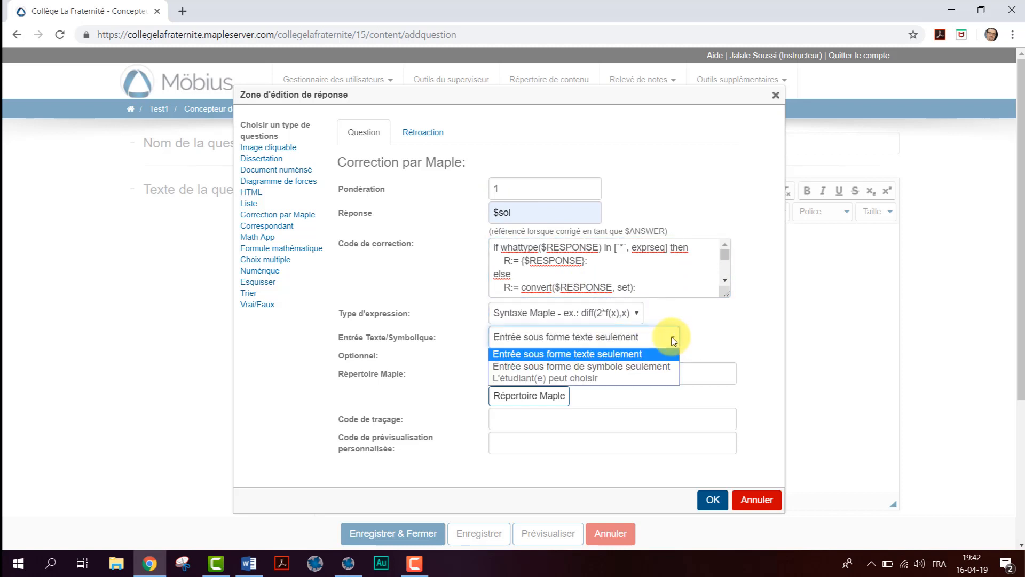
{"action": "left_click", "coordinate": [639, 367]}
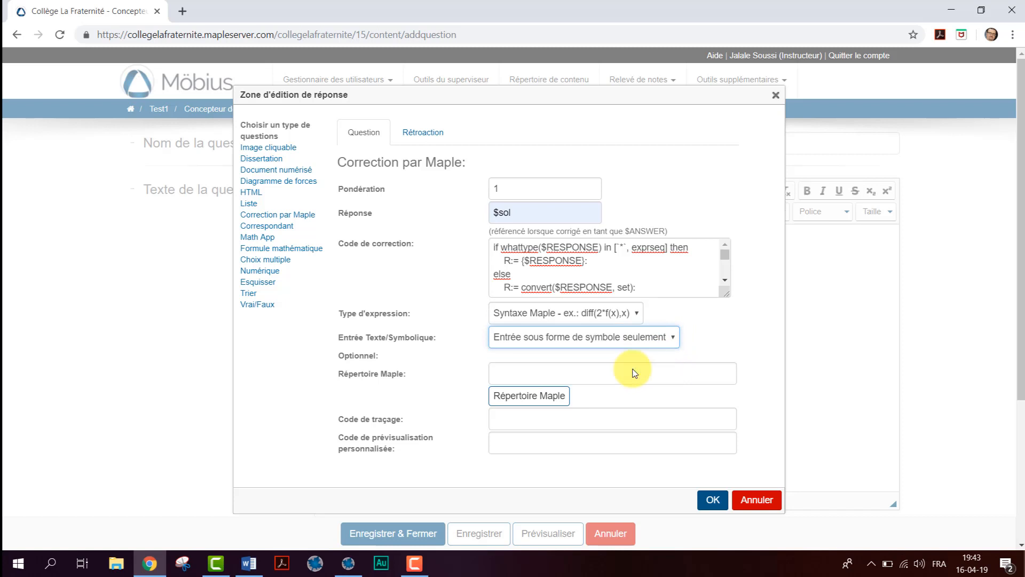
{"action": "left_click", "coordinate": [712, 499]}
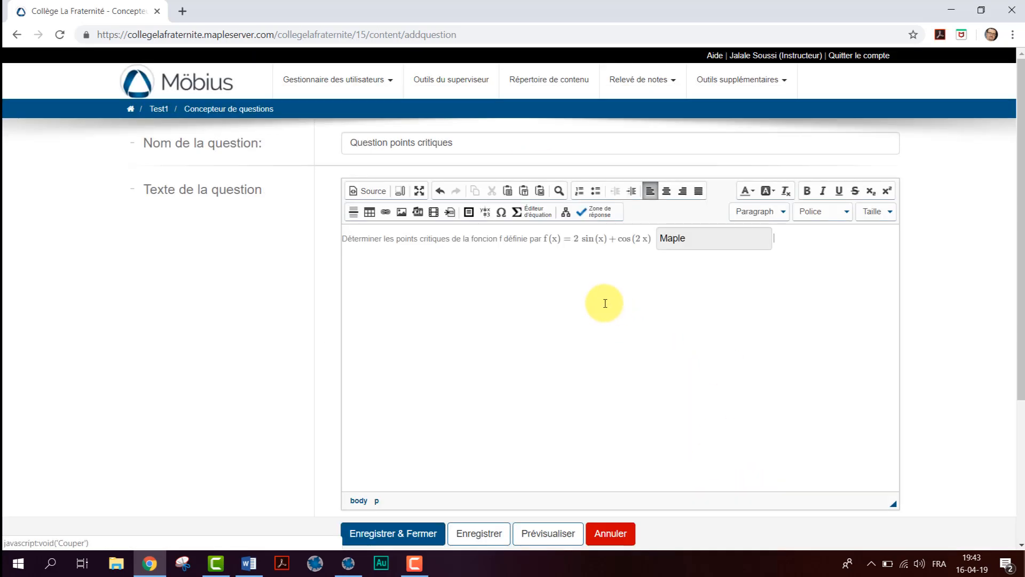
- Paste the algorithm from Word: $f=maple("2*sin(x)+cos(2*x)"); $sol=maple("convert(Student[Calculus1][CriticalPoints]($f,x=0..2*Pi), set)");
{"action": "scroll", "coordinate": [564, 355], "scroll_direction": "down", "scroll_amount": 4}
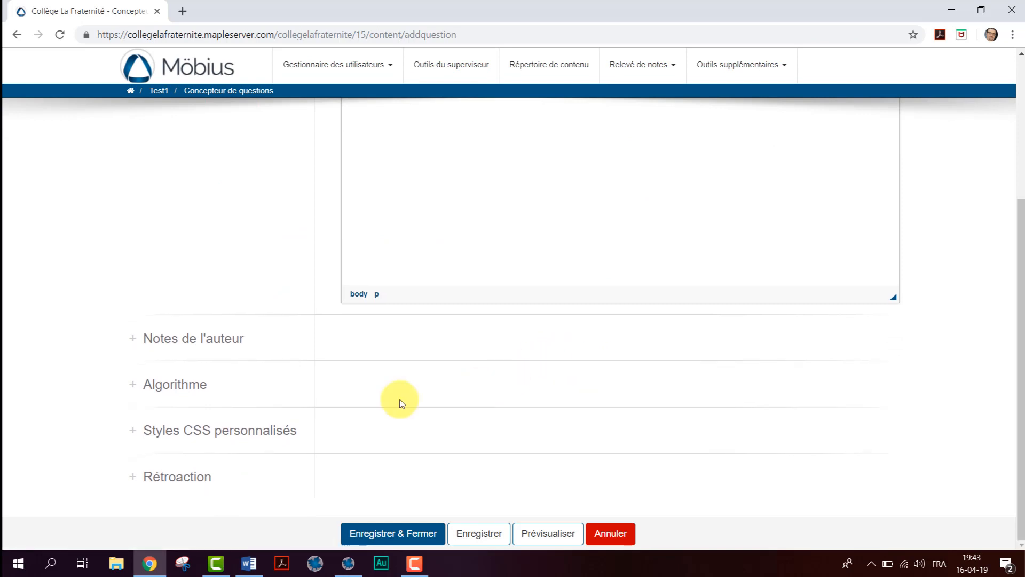
{"action": "left_click", "coordinate": [190, 386]}
{"action": "scroll", "coordinate": [443, 436], "scroll_direction": "down", "scroll_amount": 2}
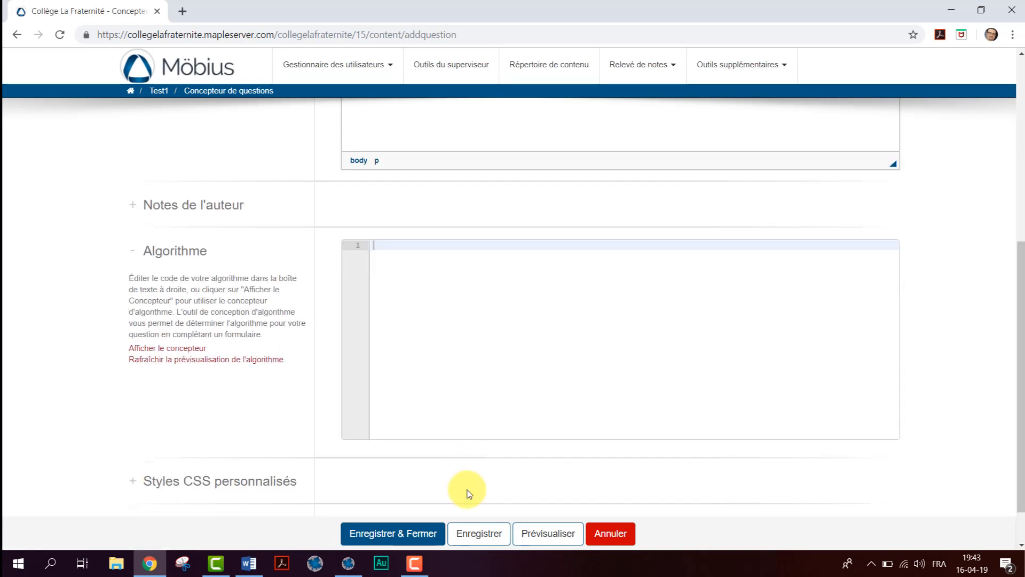
{"action": "left_click", "coordinate": [259, 569]}
{"action": "left_click", "coordinate": [469, 247]}
{"action": "key", "text": "ctrl+v"}
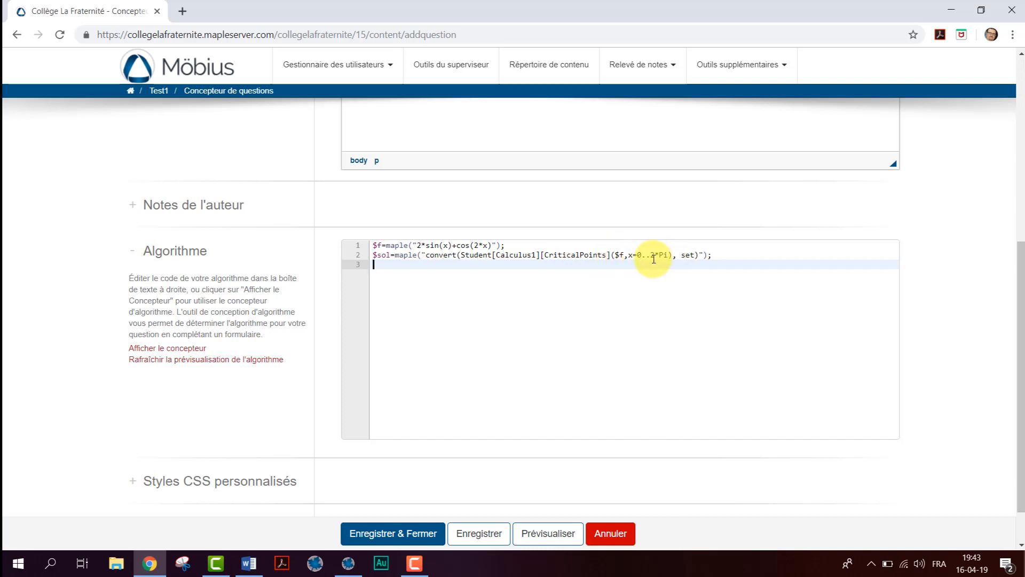
- Save the question and check the values computed for the algorithm's variables
{"action": "scroll", "coordinate": [432, 304], "scroll_direction": "down", "scroll_amount": 1}
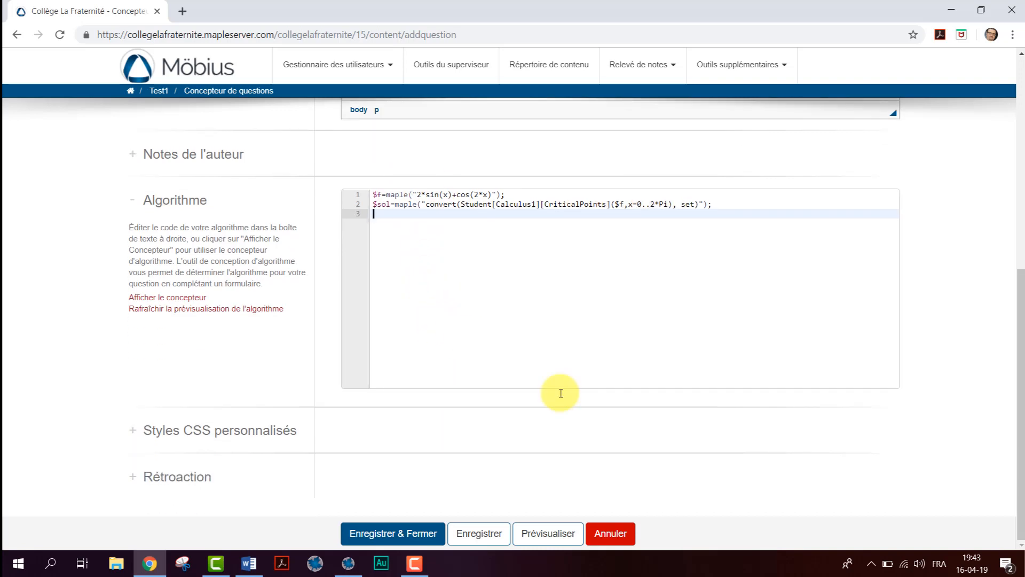
{"action": "left_click", "coordinate": [483, 536]}
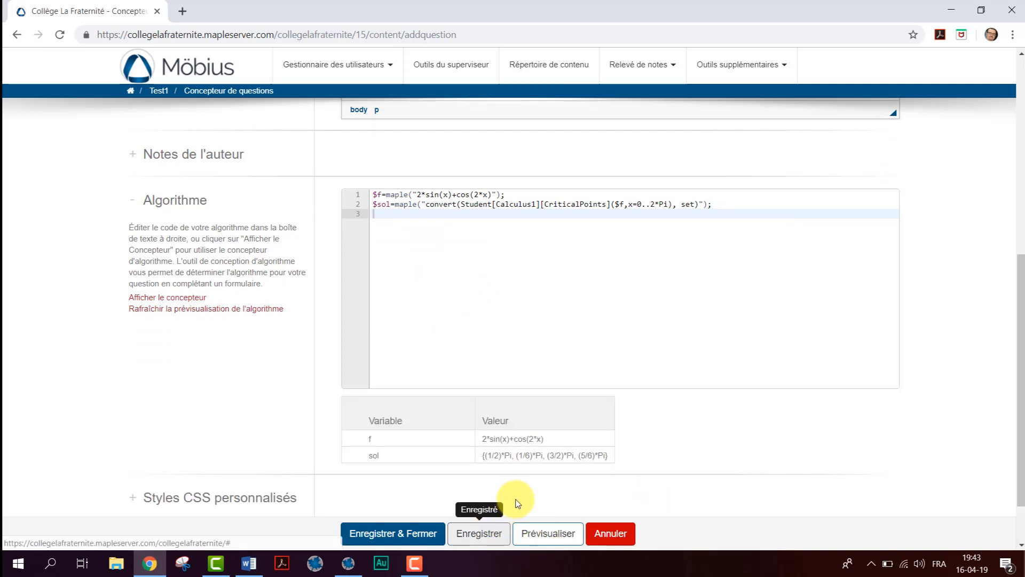
{"action": "scroll", "coordinate": [519, 502], "scroll_direction": "down", "scroll_amount": 2}
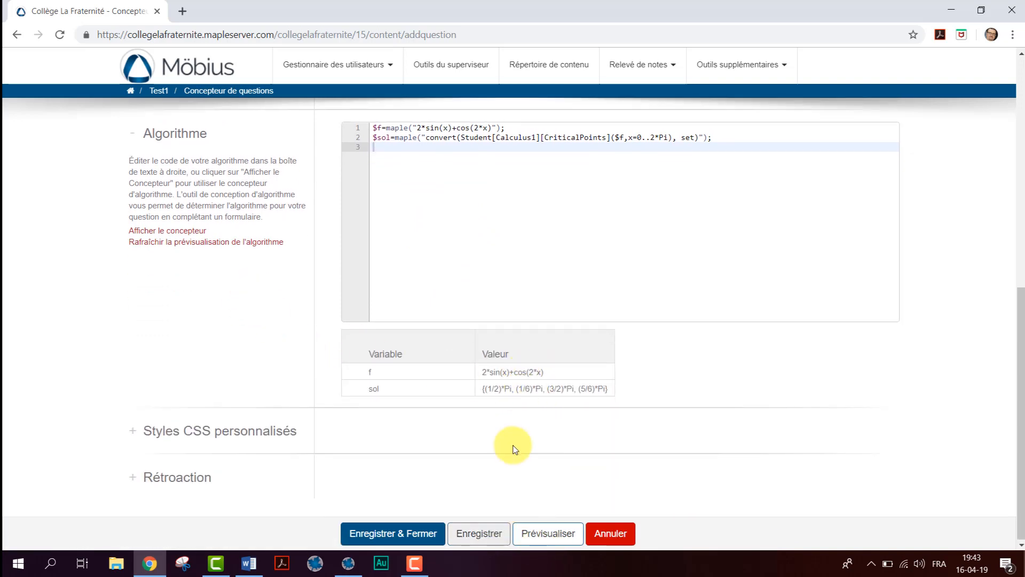
- Preview the question, answer it with the fractions π/4, π/3, and check how that answer is graded
{"action": "left_click", "coordinate": [551, 540]}
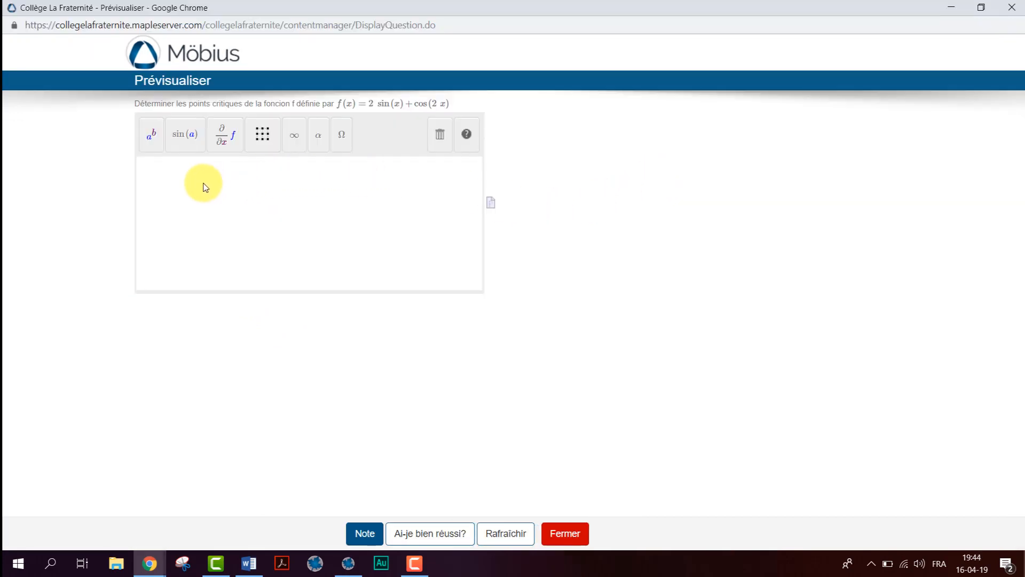
{"action": "left_click", "coordinate": [179, 177]}
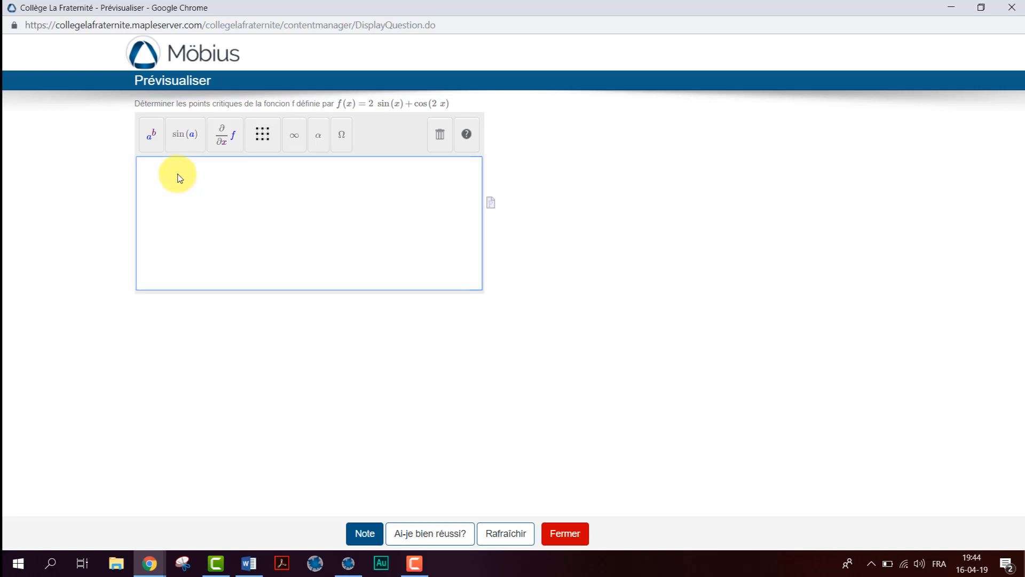
{"action": "left_click", "coordinate": [153, 146]}
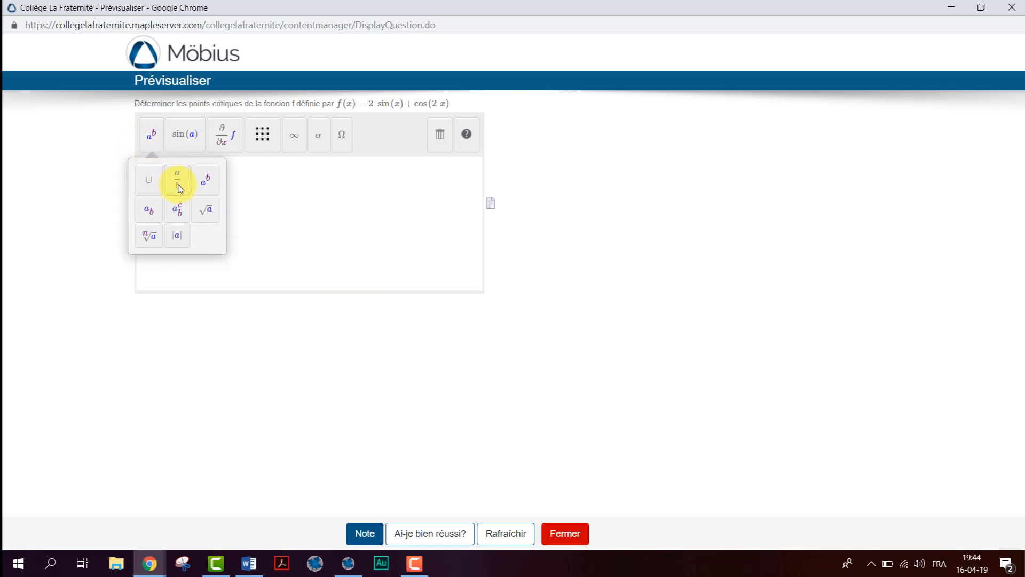
{"action": "left_click", "coordinate": [178, 187]}
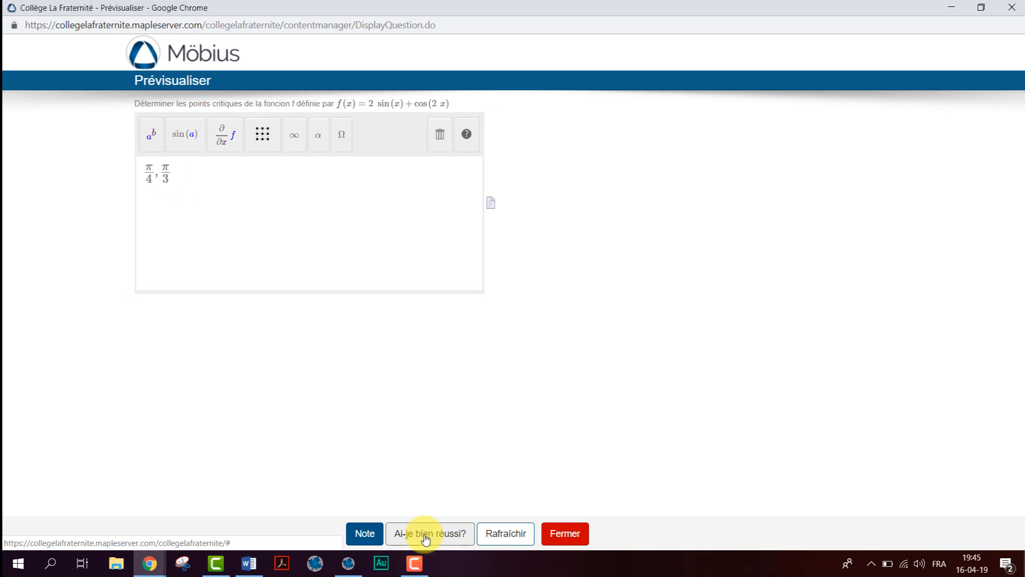
{"action": "left_click", "coordinate": [425, 534]}
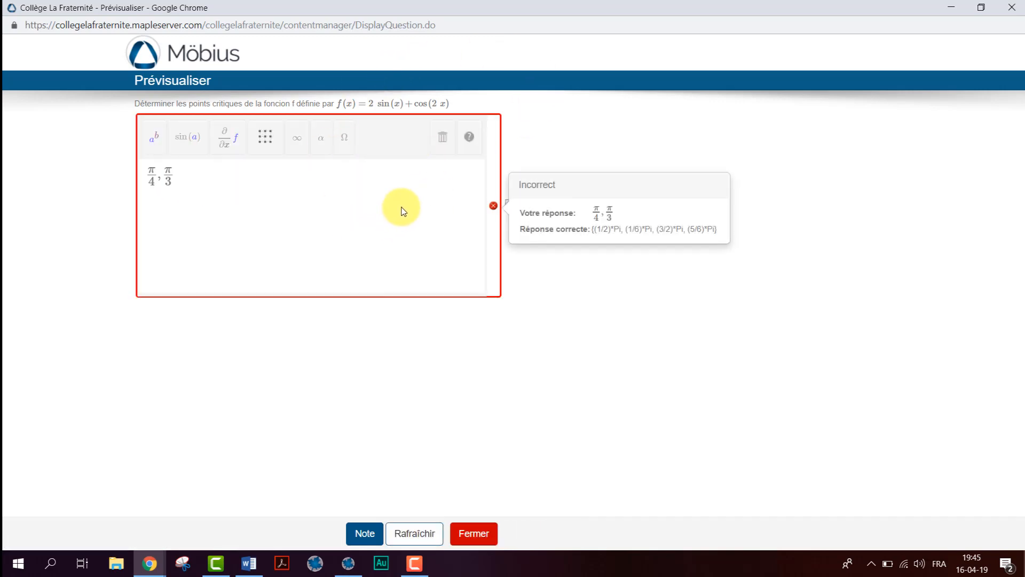
- Reset the preview, answer with π/2, 5π/6, 3π/2, π/6, and check how that answer is graded
{"action": "left_click", "coordinate": [414, 535]}
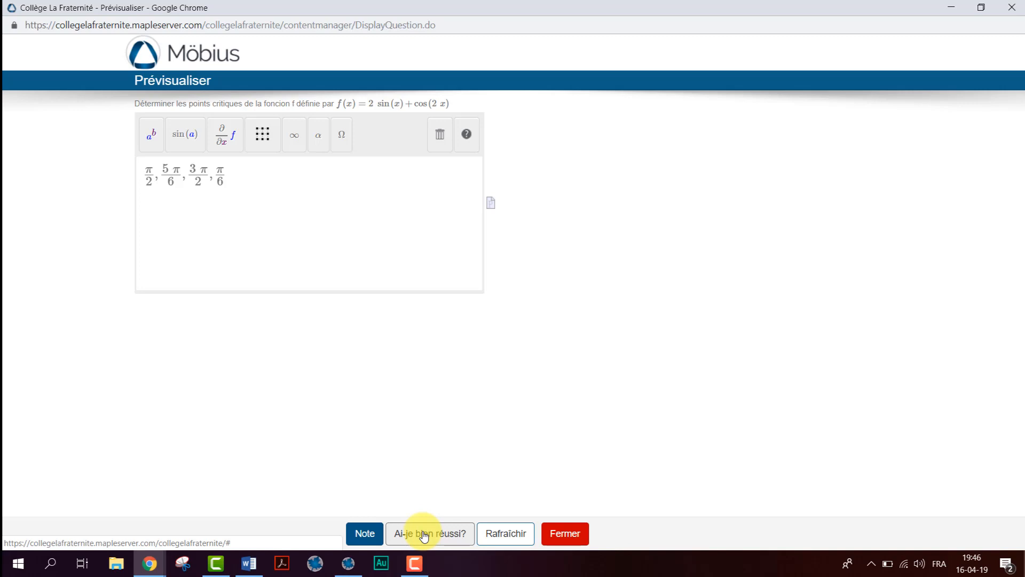
{"action": "left_click", "coordinate": [425, 536]}
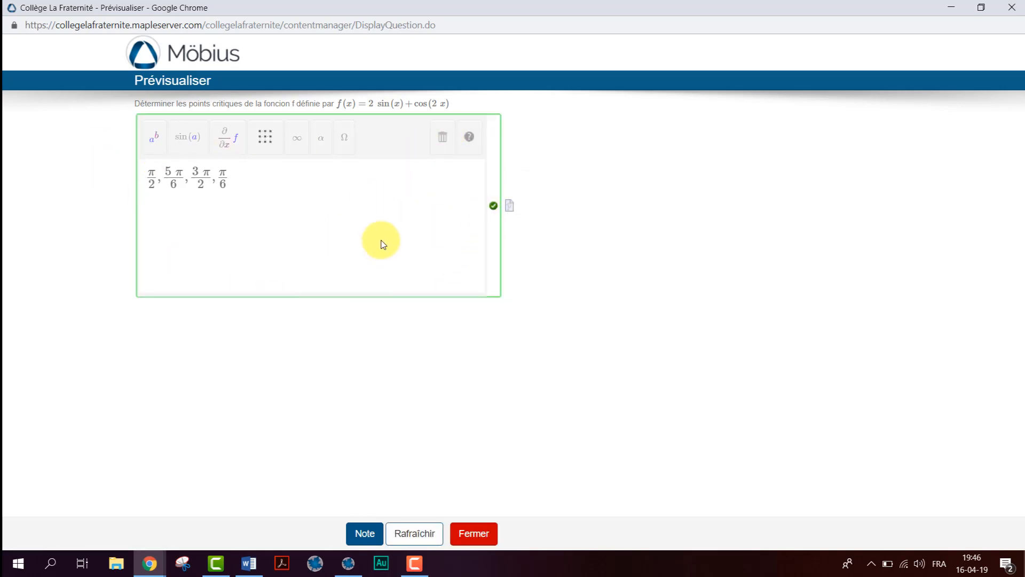
{"action": "mouse_move", "coordinate": [497, 210]}
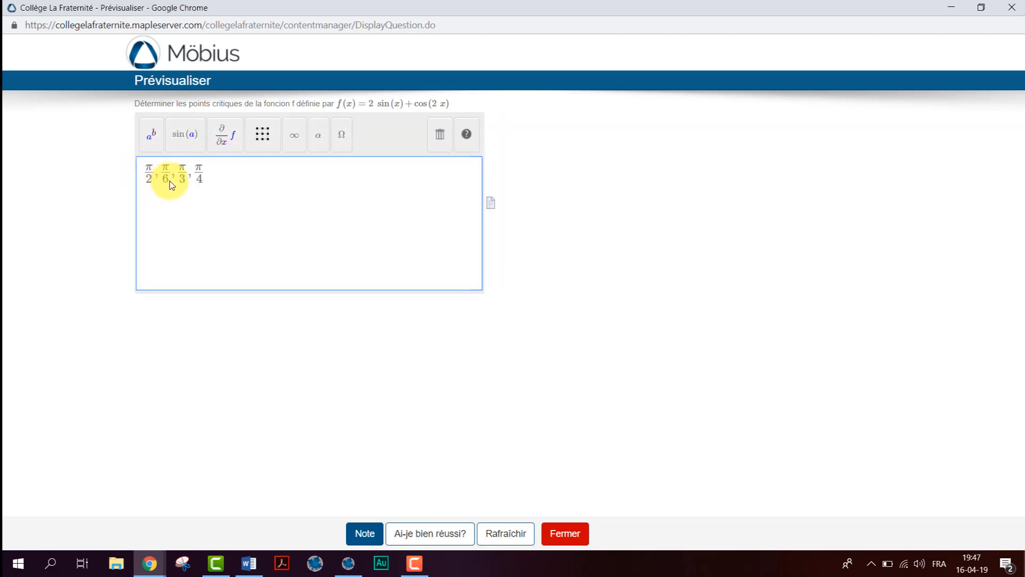
- Check the feedback for the answer π/2, π/6, π/3, π/4, and submit it for grading to view its score
{"action": "left_click", "coordinate": [434, 540]}
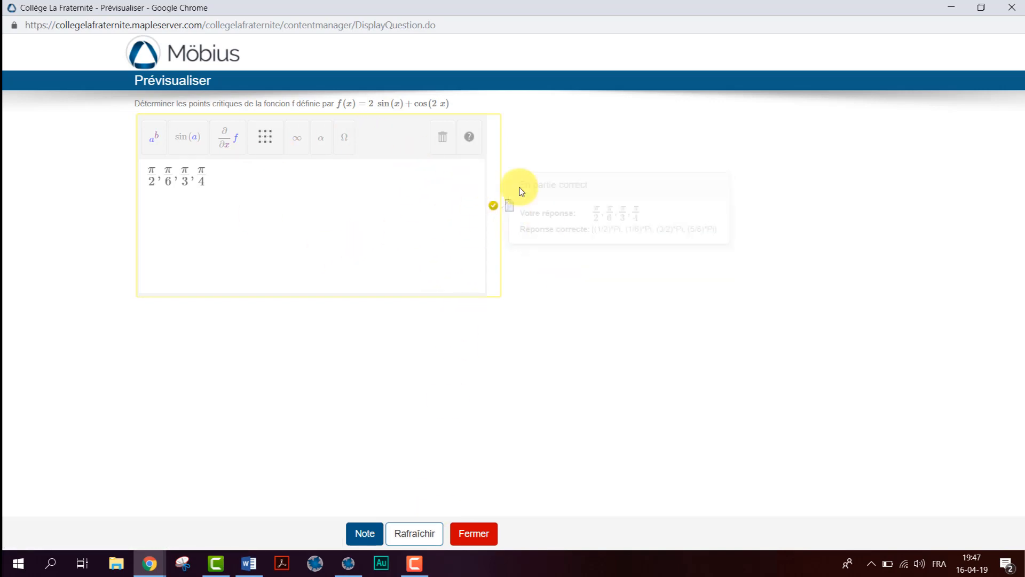
{"action": "mouse_move", "coordinate": [497, 227]}
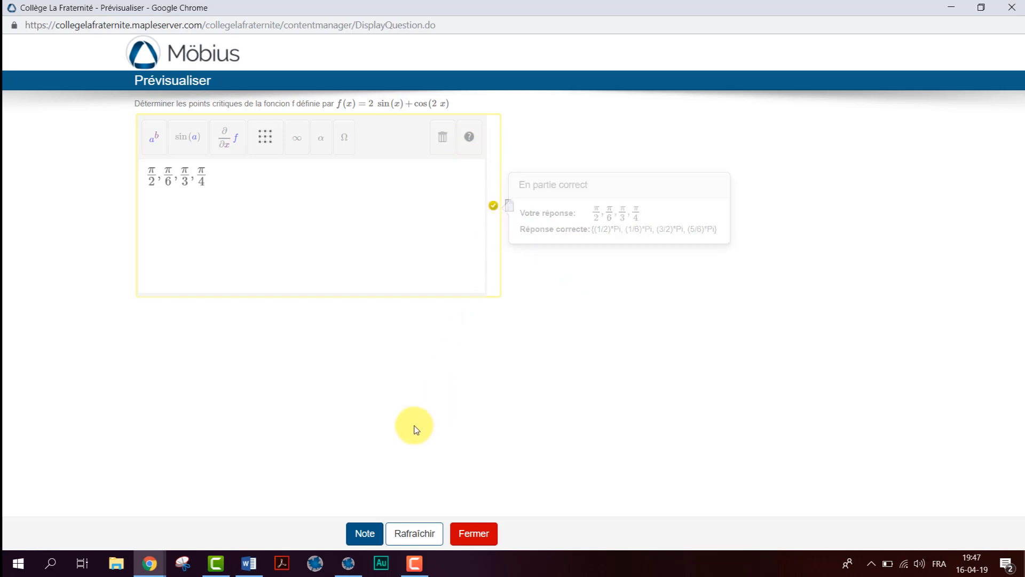
{"action": "left_click", "coordinate": [366, 536]}
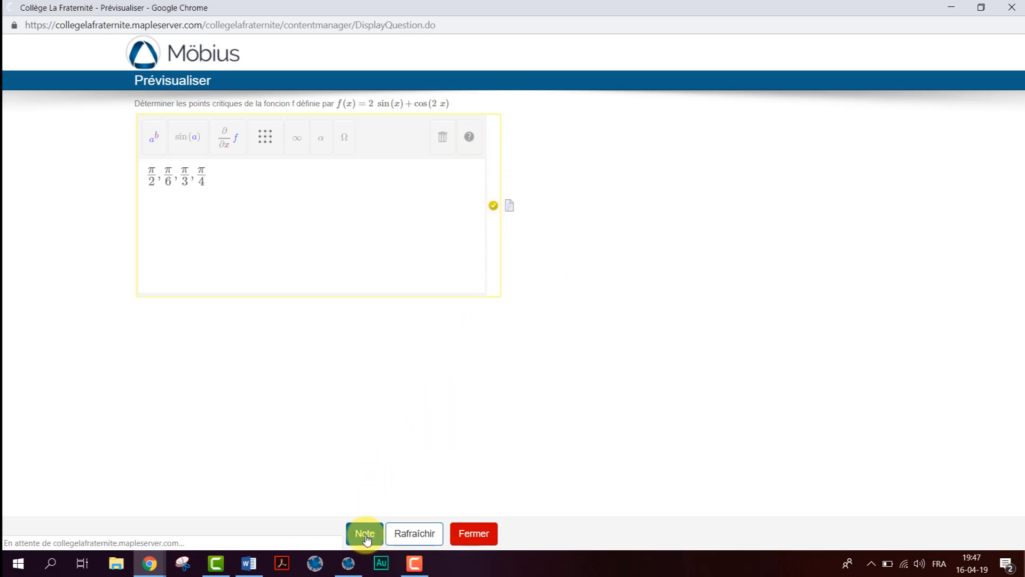
{"action": "left_click", "coordinate": [365, 533]}
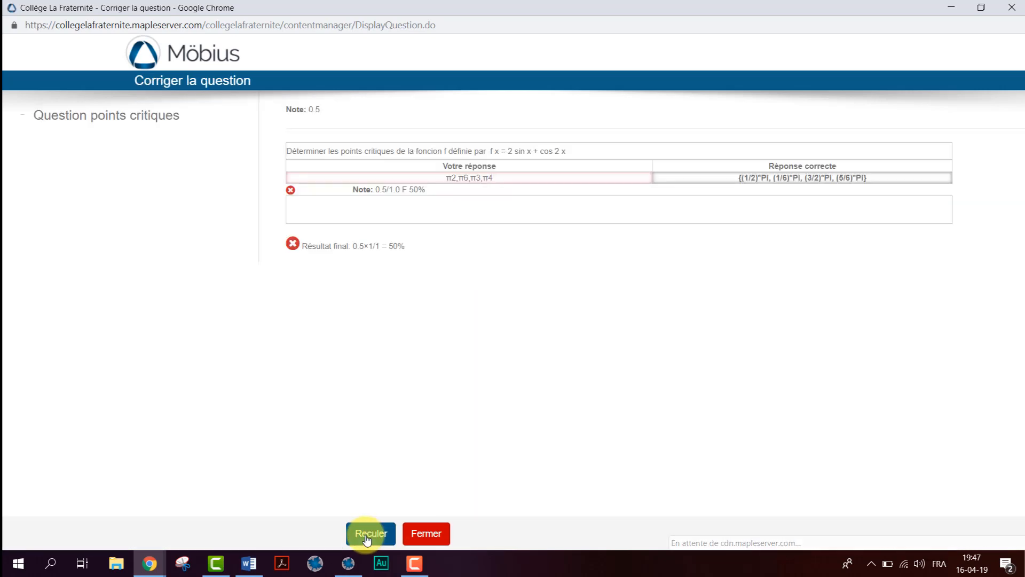